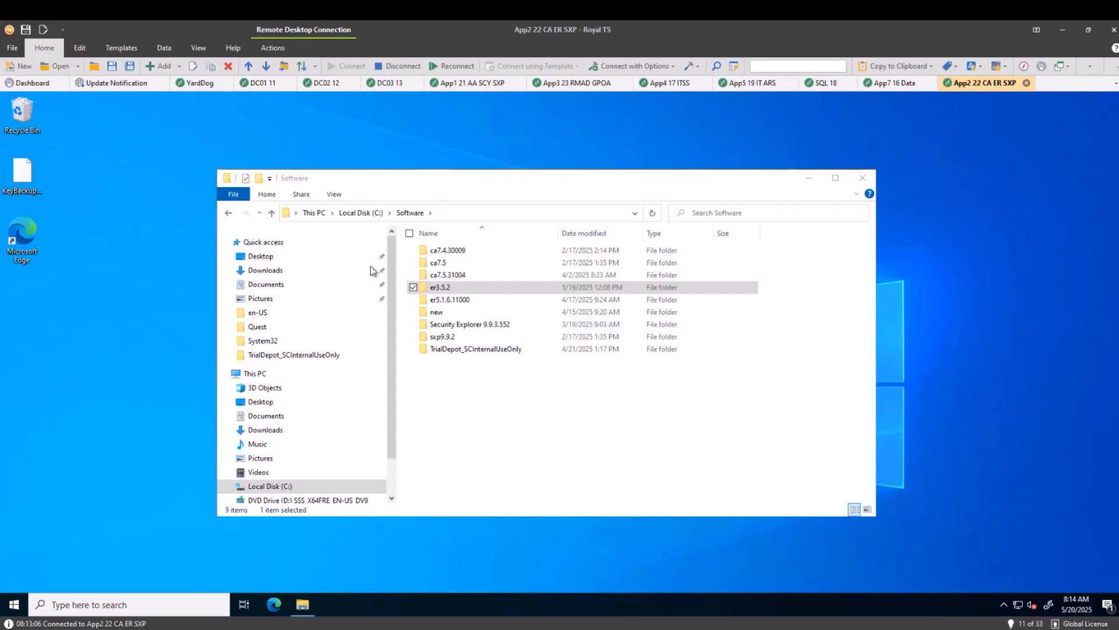
- Launch the Enterprise_Reporter_3.5.2.102_x64.msi installer from the en-US folder under er3.5.2\Quest Enterprise Reporter
double_click(441, 287)
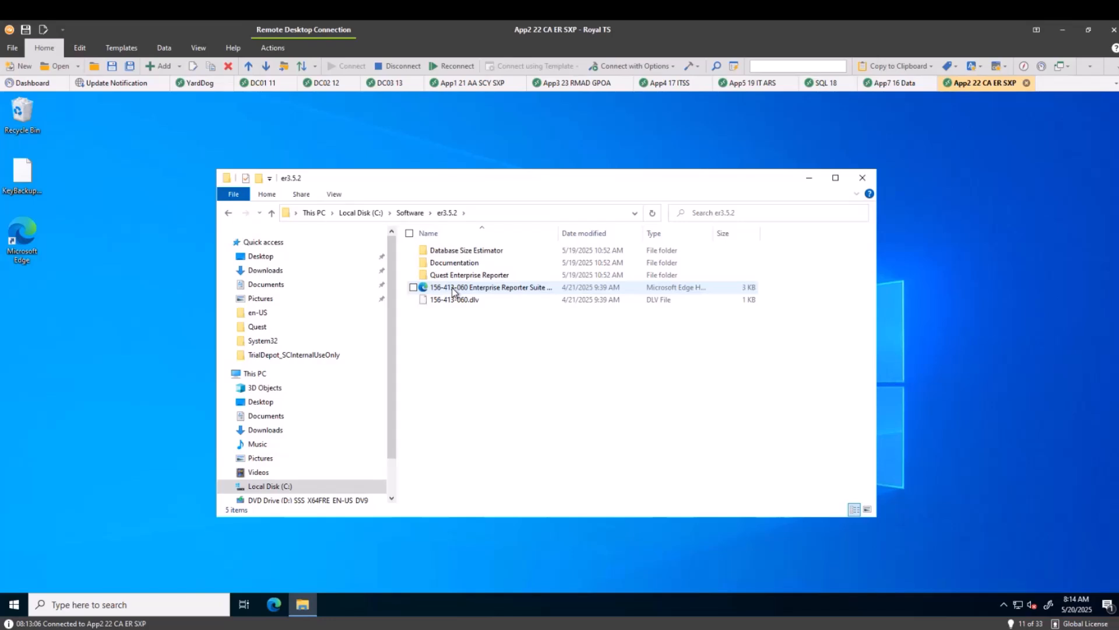
double_click(457, 276)
double_click(446, 252)
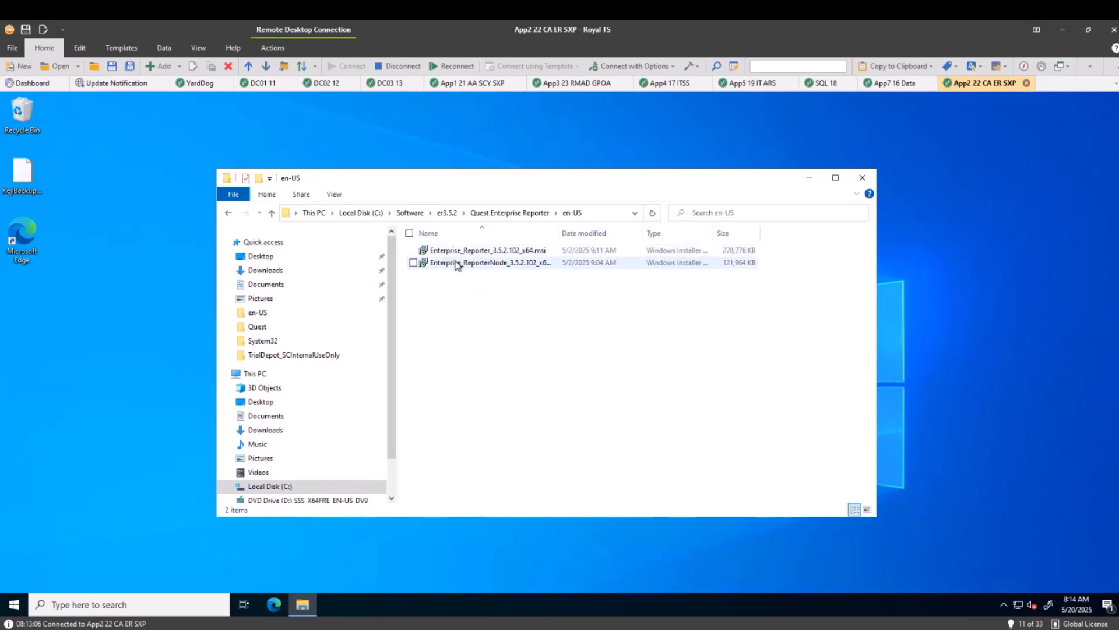
drag(558, 233, 609, 240)
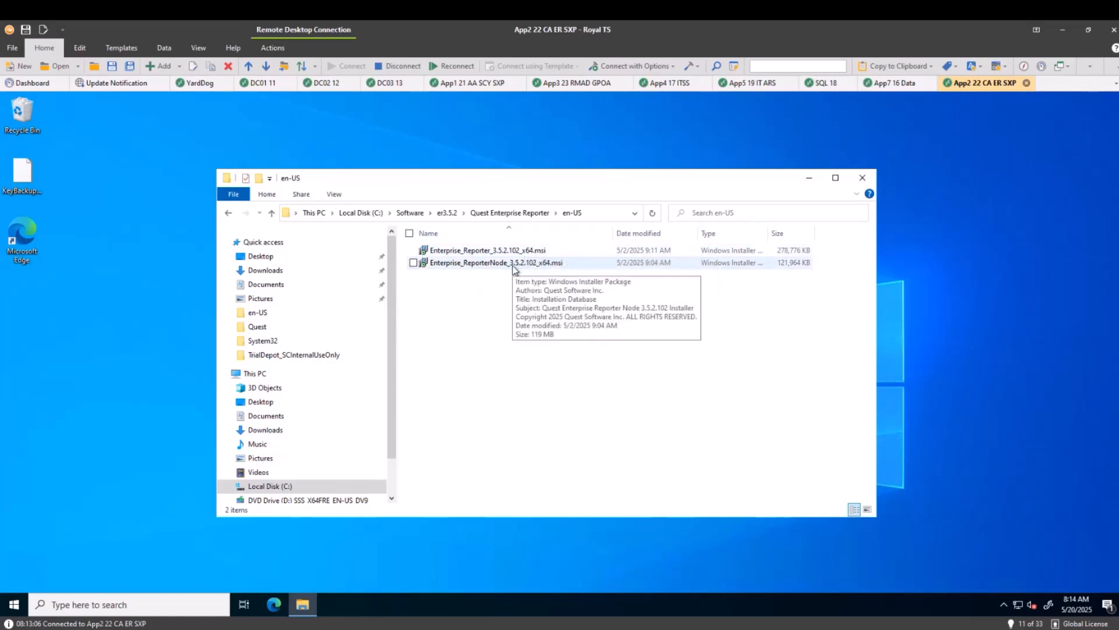
double_click(504, 251)
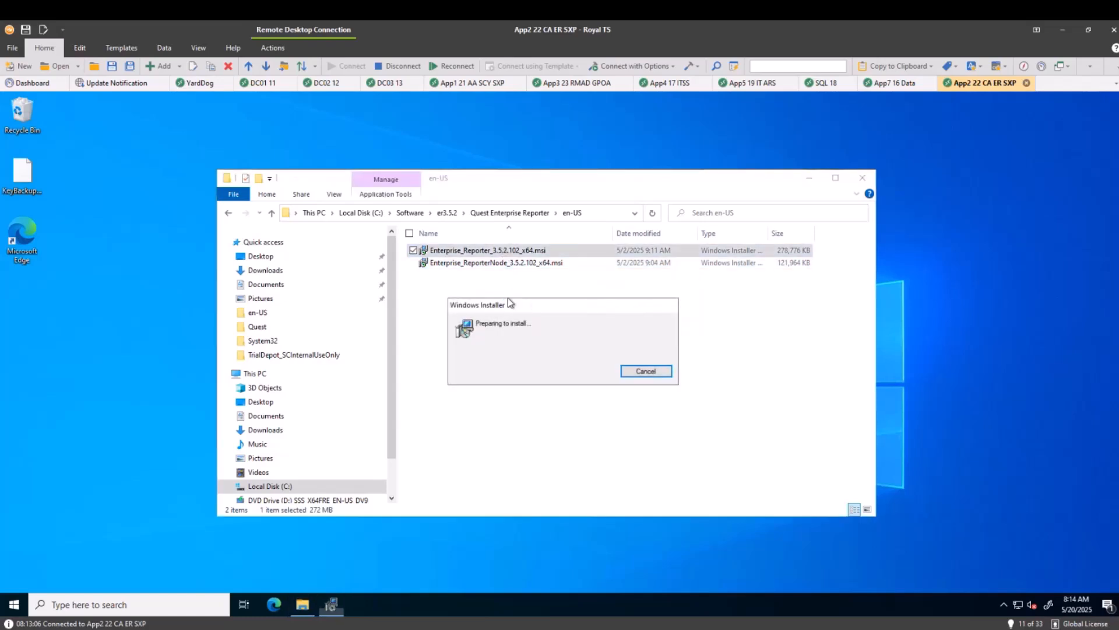
- Read through and accept the Software Transaction Agreement, then keep the default features and install location in Custom Setup
click(632, 444)
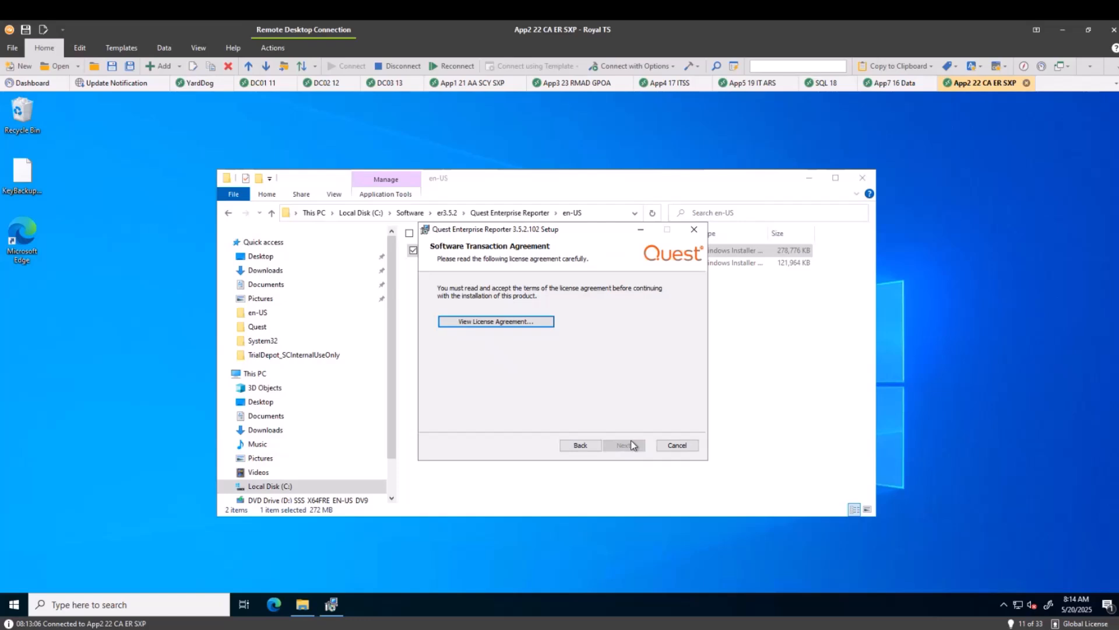
click(526, 321)
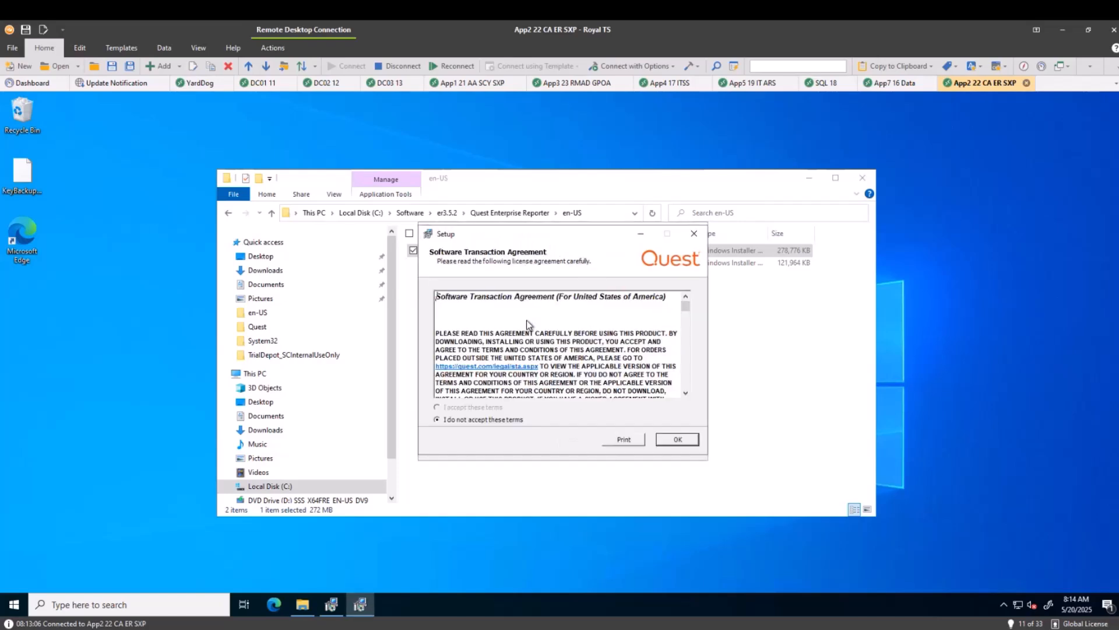
drag(689, 310, 689, 392)
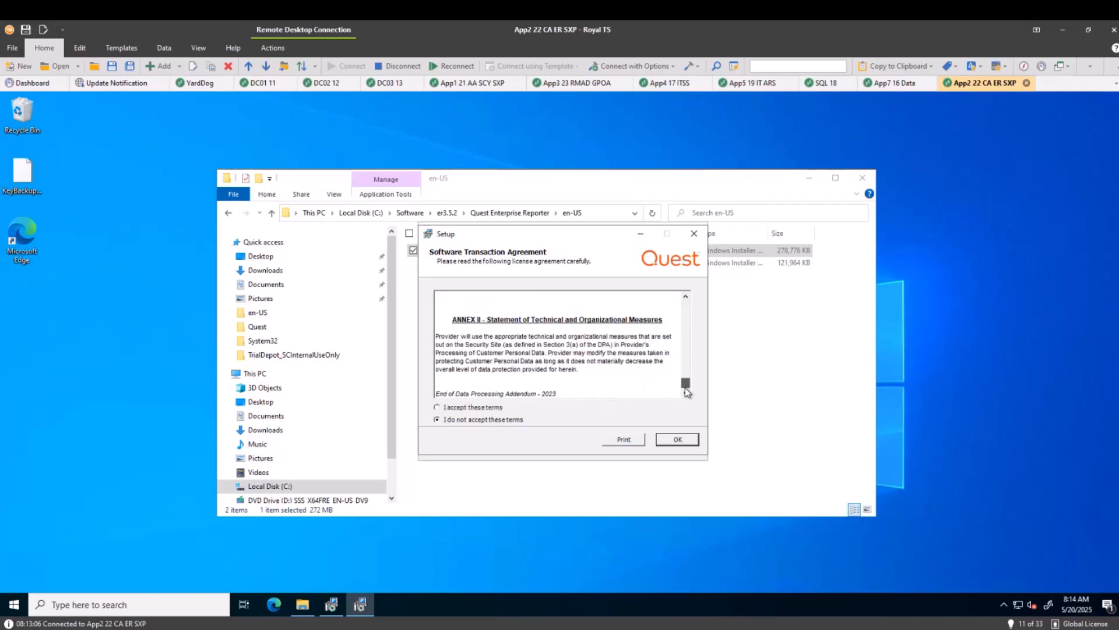
click(470, 407)
click(679, 442)
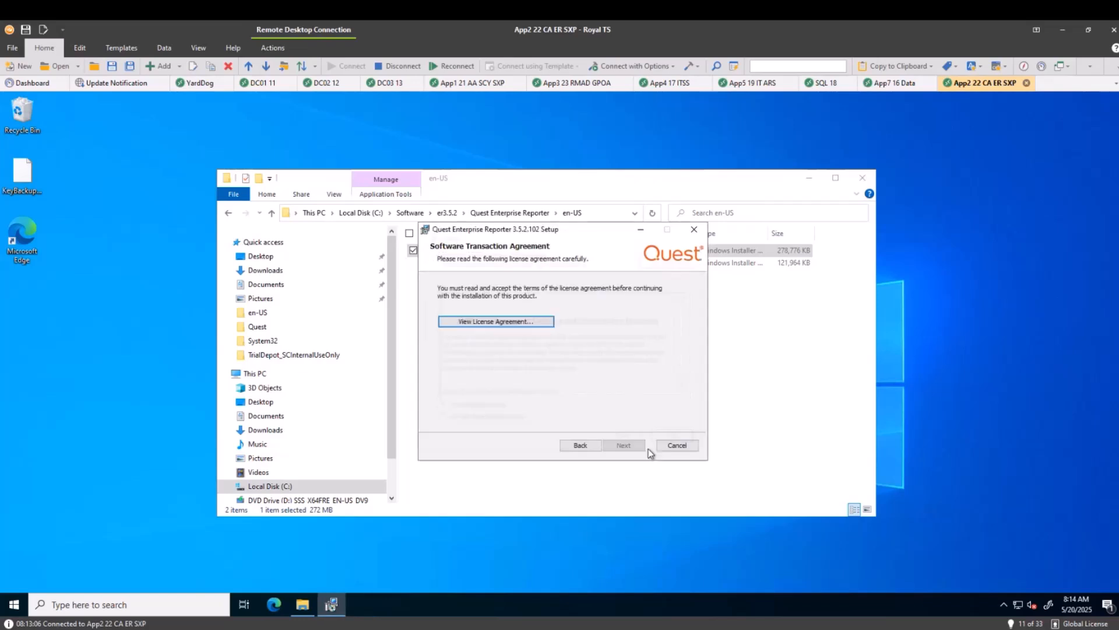
click(624, 445)
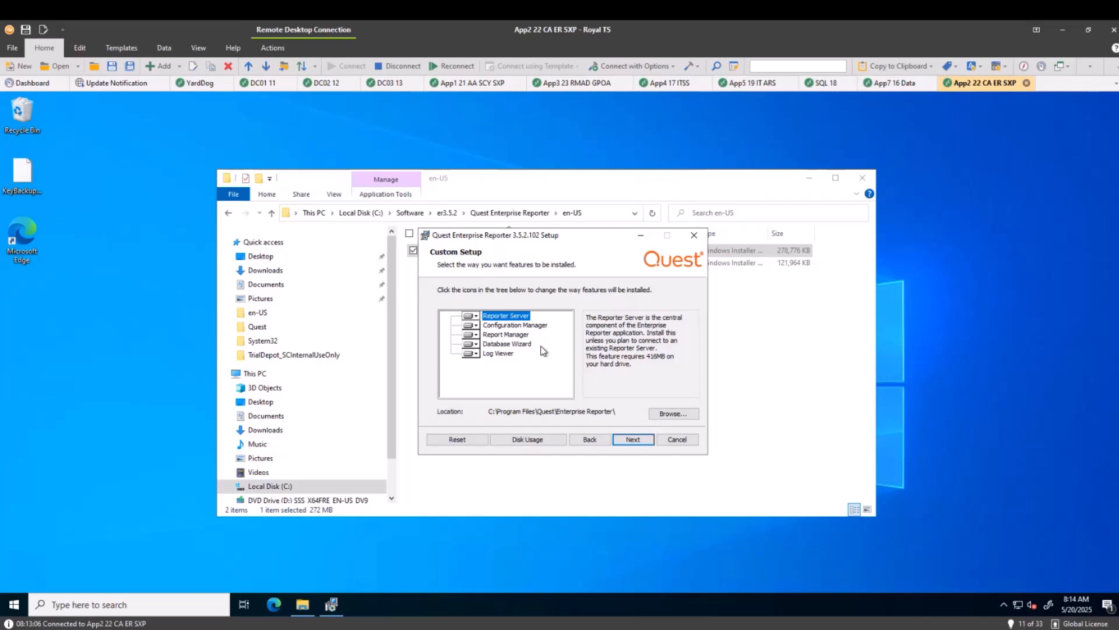
click(633, 440)
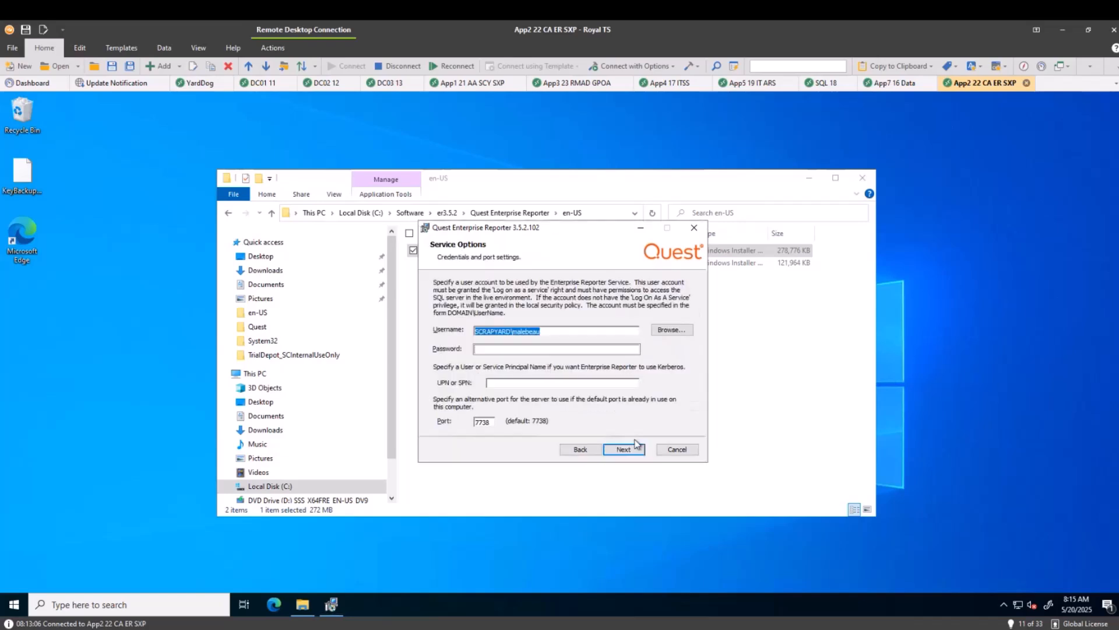
- Set the Enterprise Reporter service account to SCRAPYARD\ERADMIN, enter its account password, and keep the default port
click(561, 331)
key(BackSpace)
key(BackSpace)
key(BackSpace)
key(BackSpace)
key(BackSpace)
key(BackSpace)
key(BackSpace)
key(BackSpace)
text(ERADMIN)
key(Tab)
key(Tab)
text(••••••••)
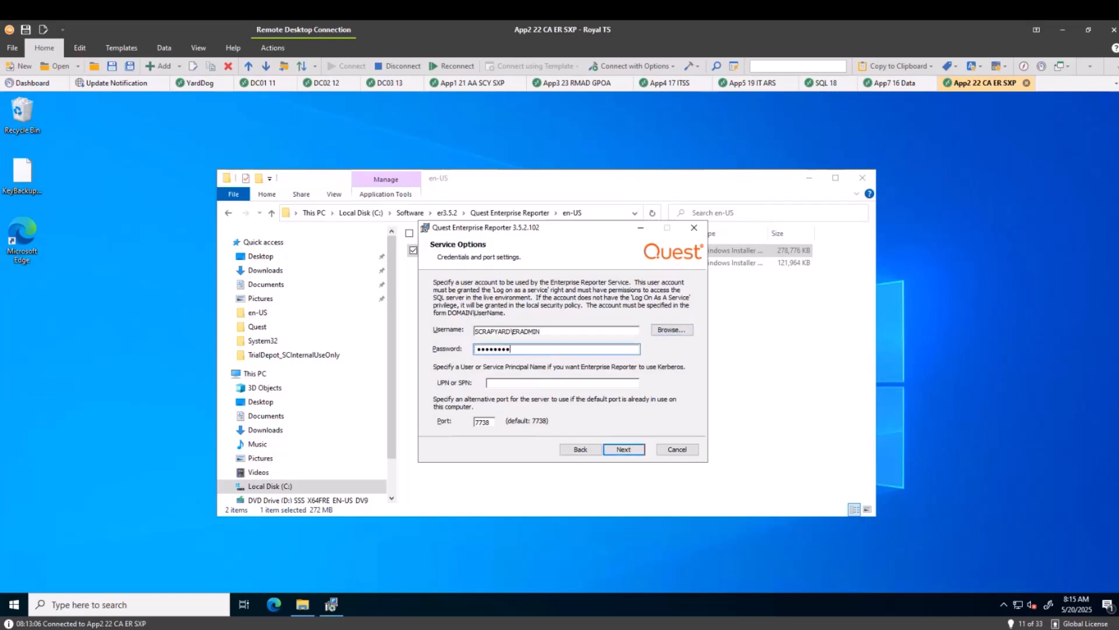
text(•••)
click(633, 450)
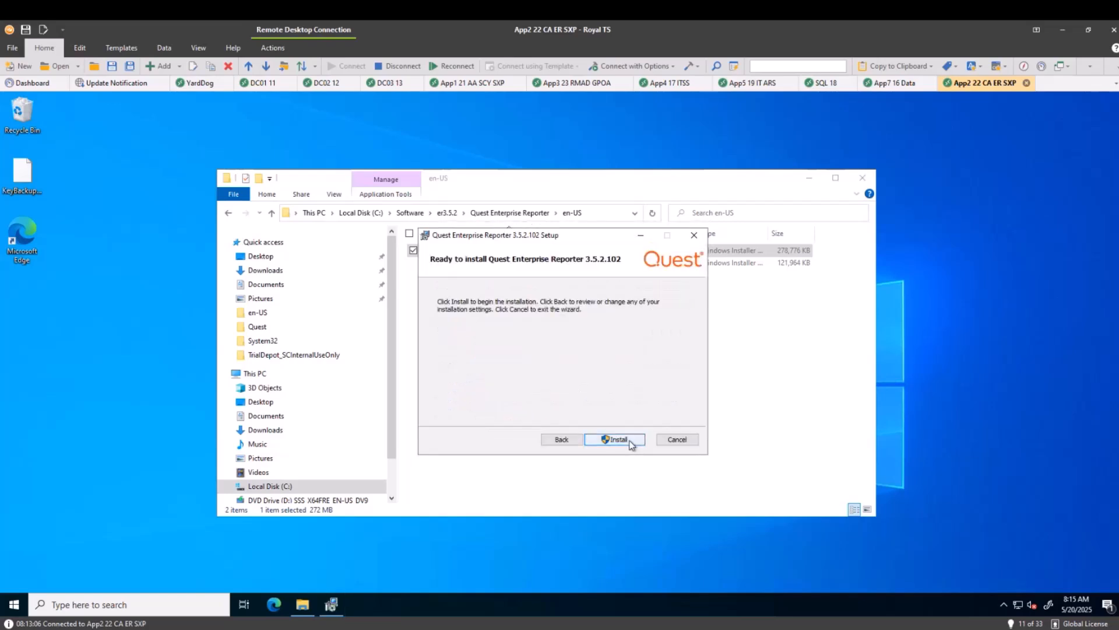
- Install Quest Enterprise Reporter 3.5.2.102, allowing it to make changes to the device, and finish the setup wizard
click(631, 445)
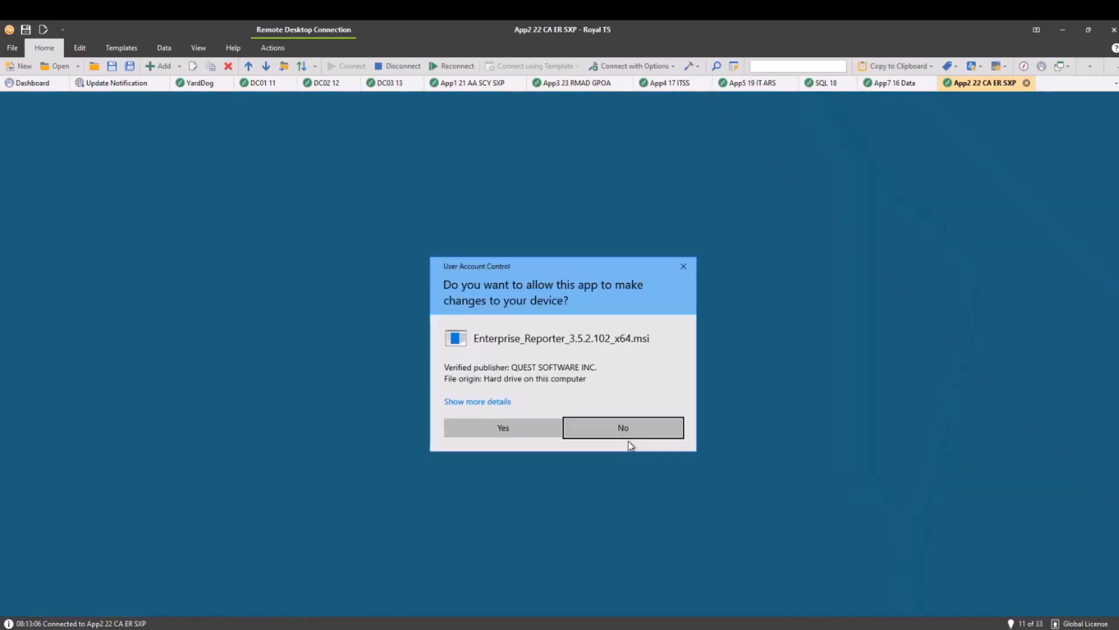
click(505, 423)
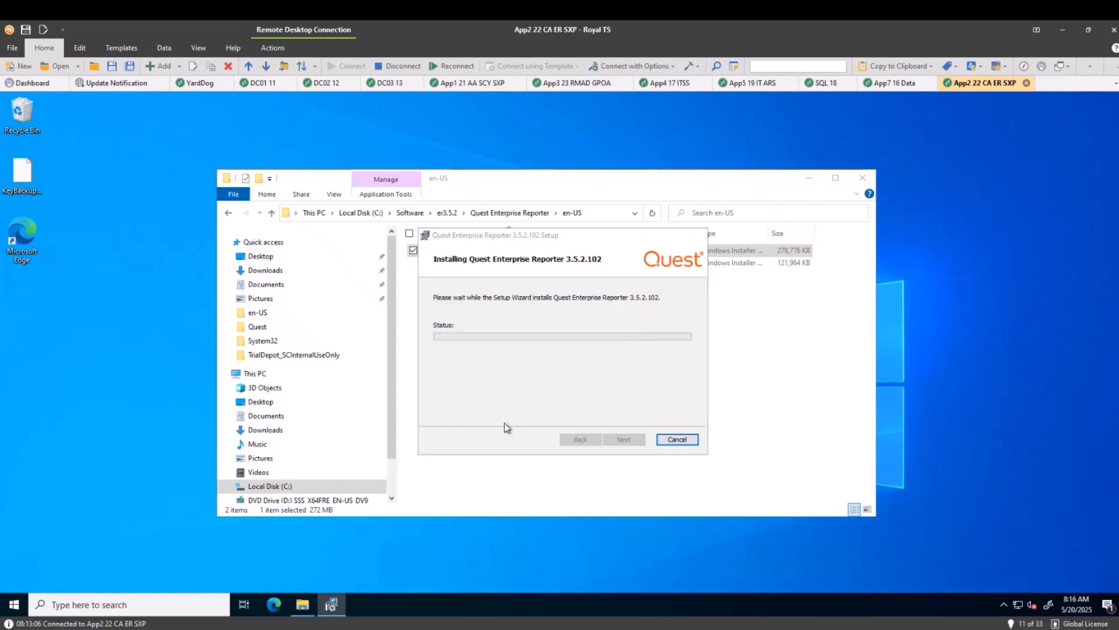
click(623, 439)
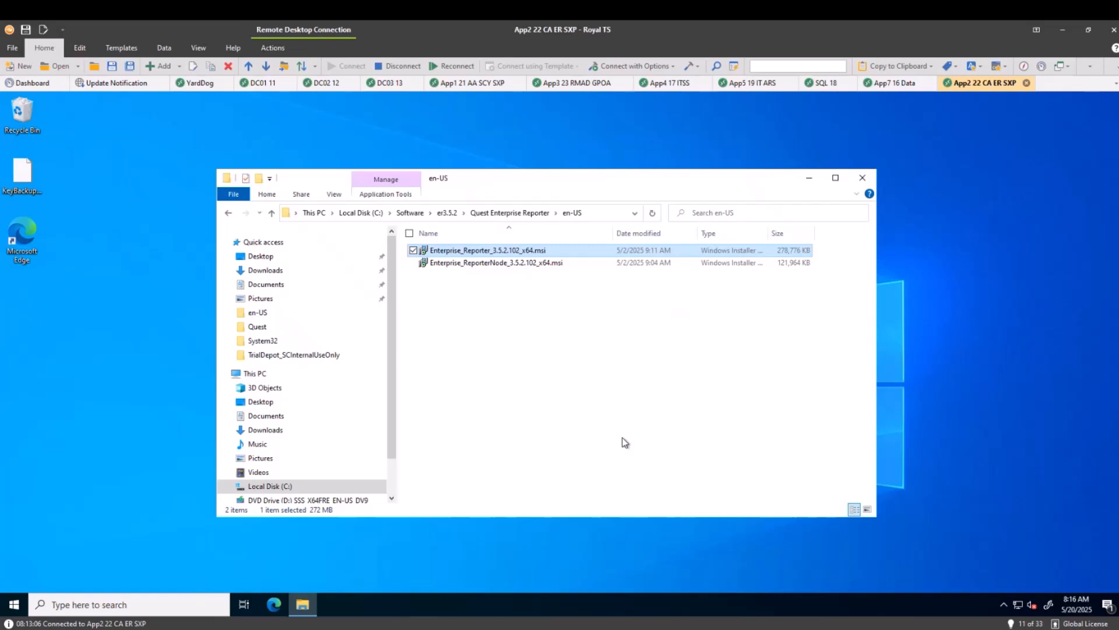
- Launch the Enterprise Reporter Database Wizard with elevated permission and choose the Create Database operation
click(14, 606)
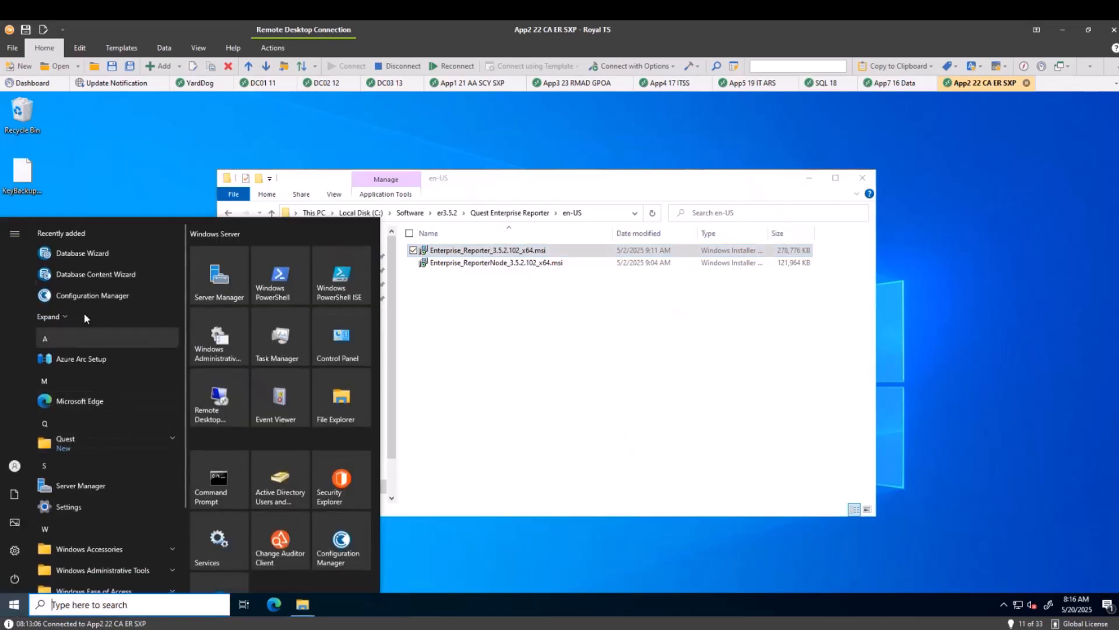
click(74, 254)
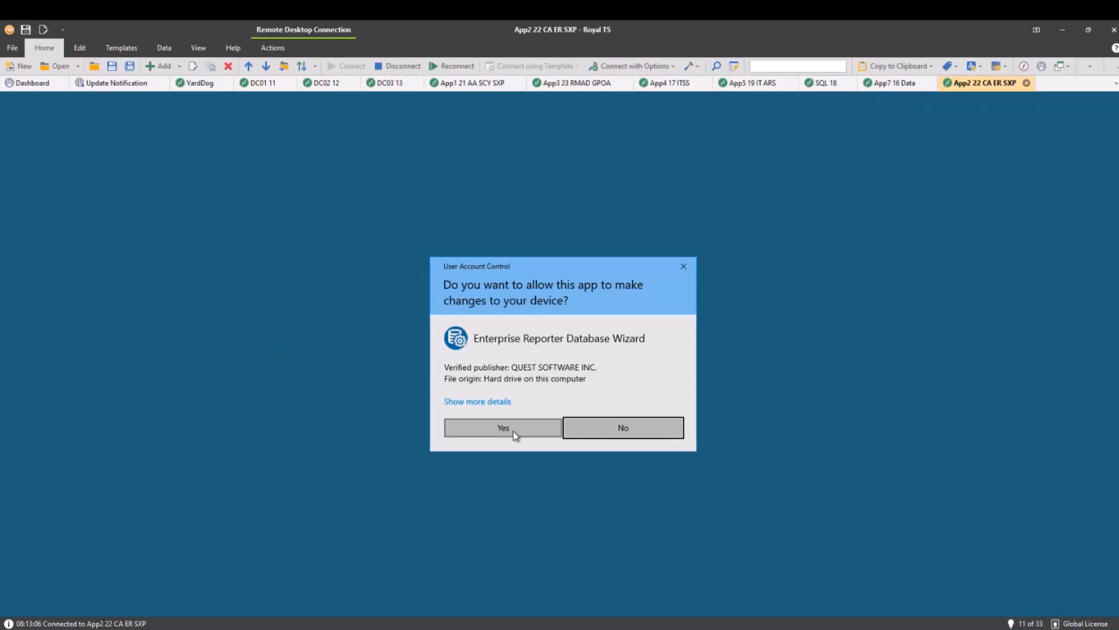
click(503, 427)
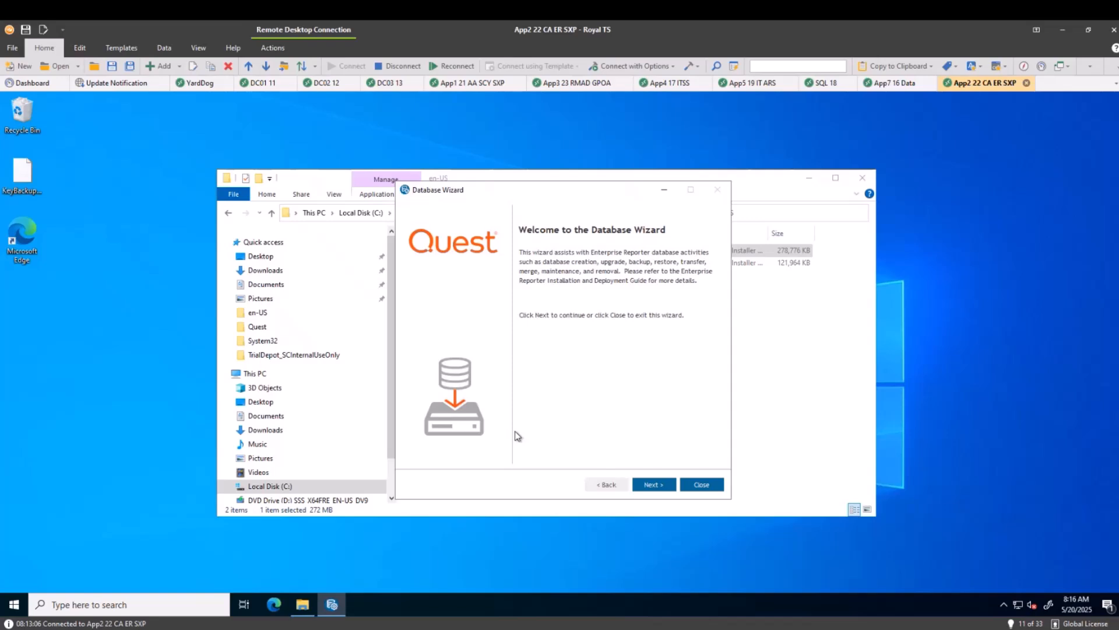
click(652, 488)
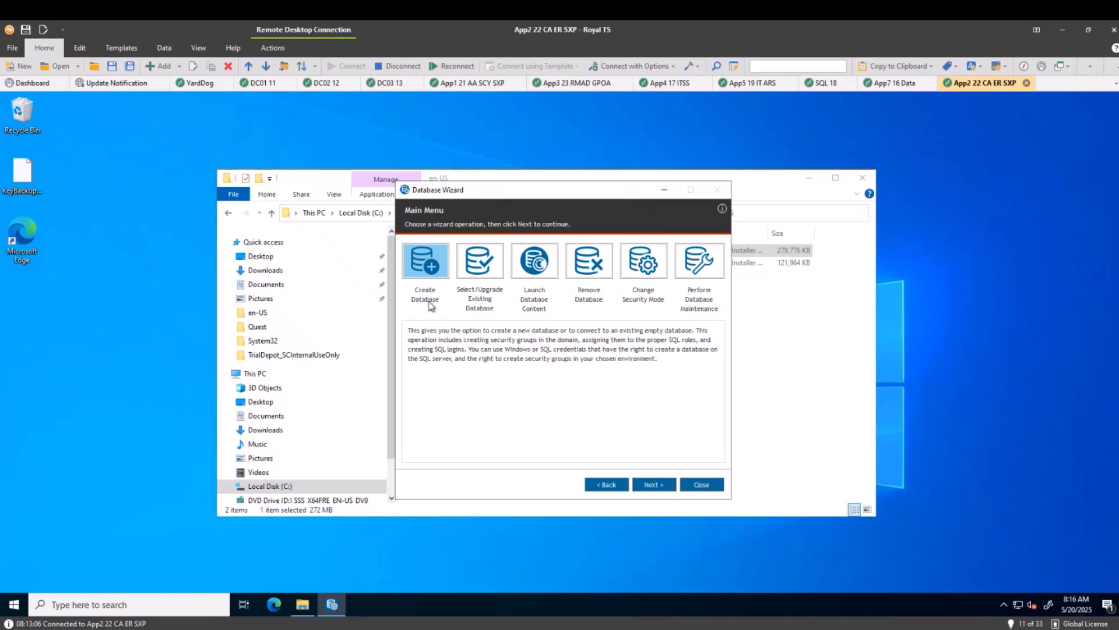
click(664, 485)
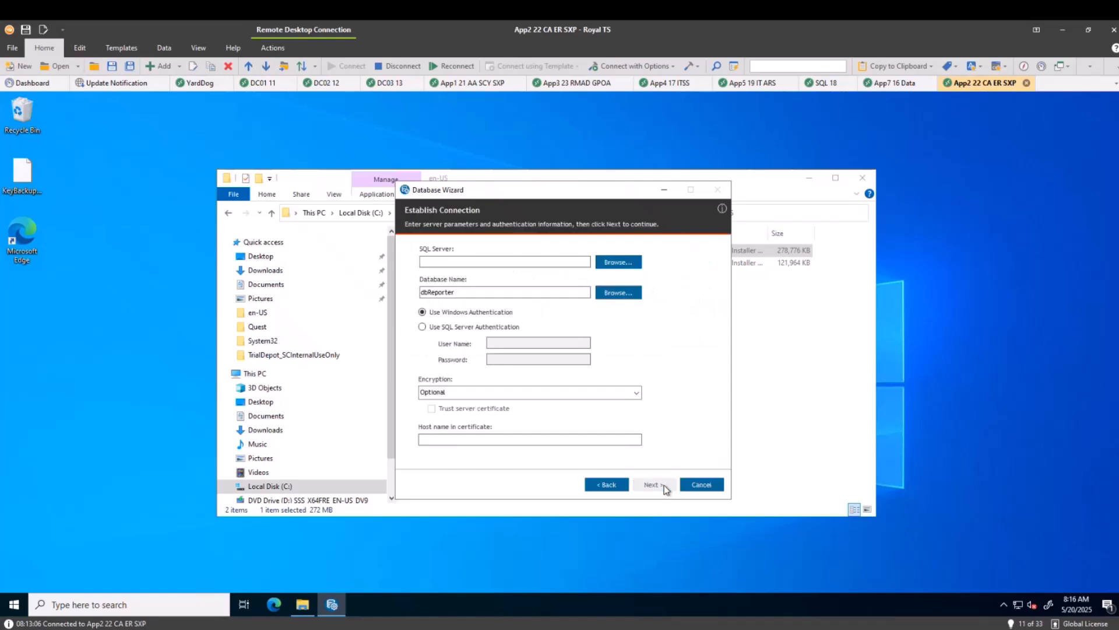
- Connect to the SQL Server named SQL for the dbReporter database using Windows Authentication, and accept the default 50 MB file sizes
click(436, 260)
text(SQL)
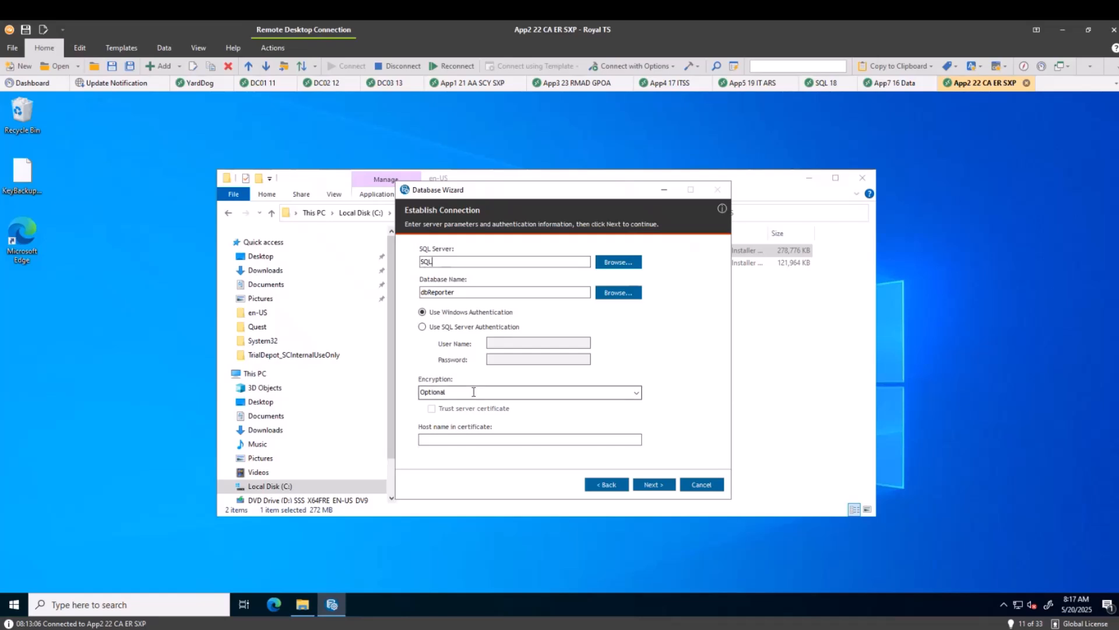
click(659, 487)
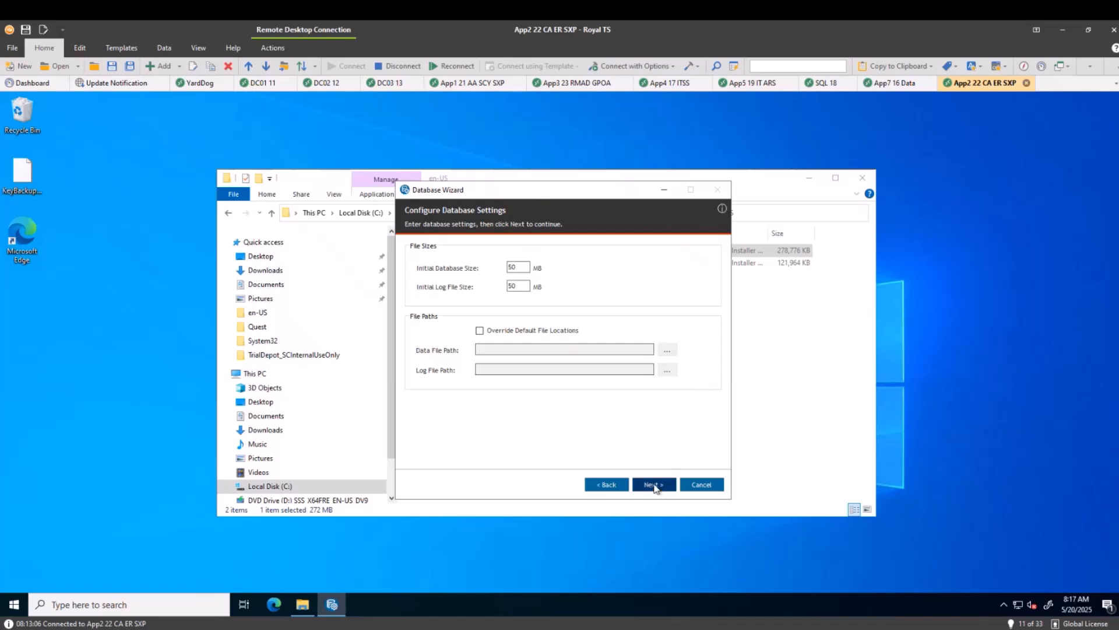
click(655, 488)
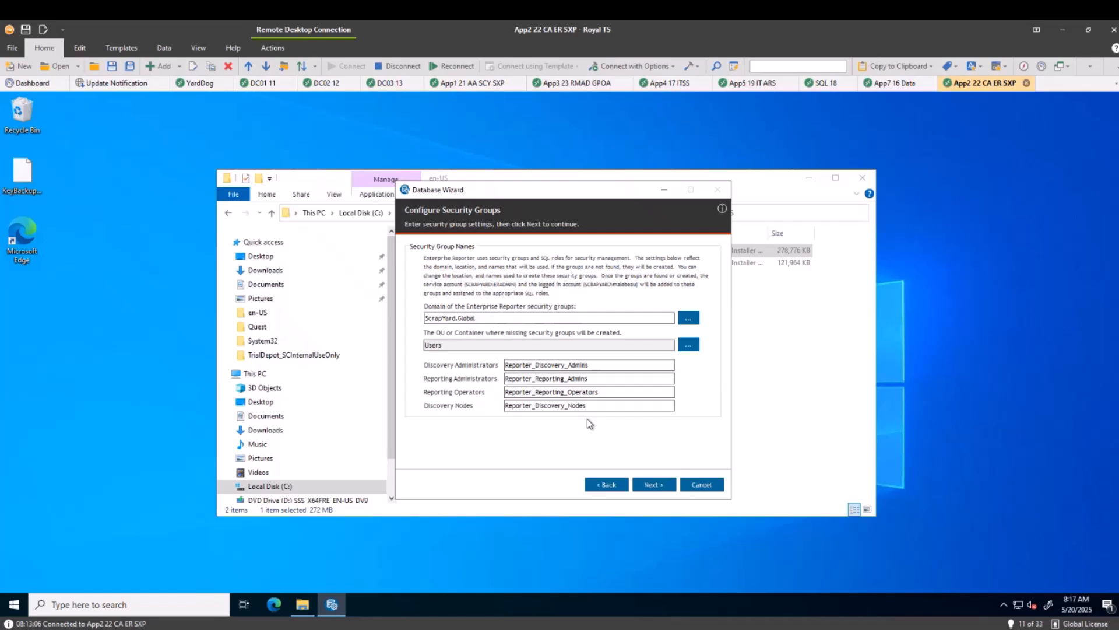
- Accept the default Reporter security groups in the Users container and create the dbReporter database
click(652, 487)
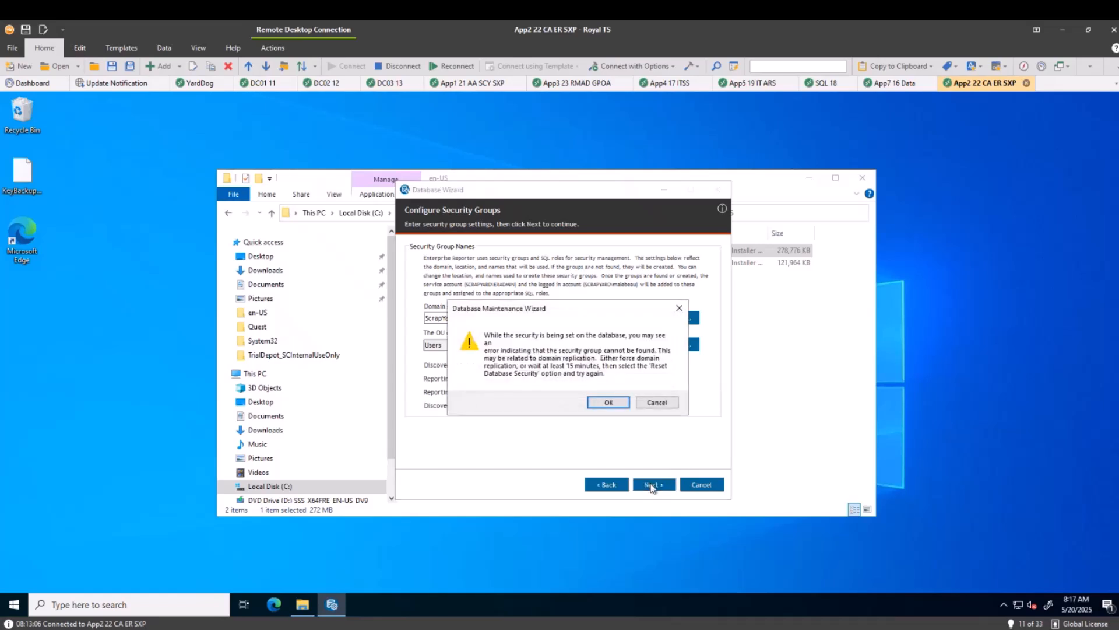
click(609, 403)
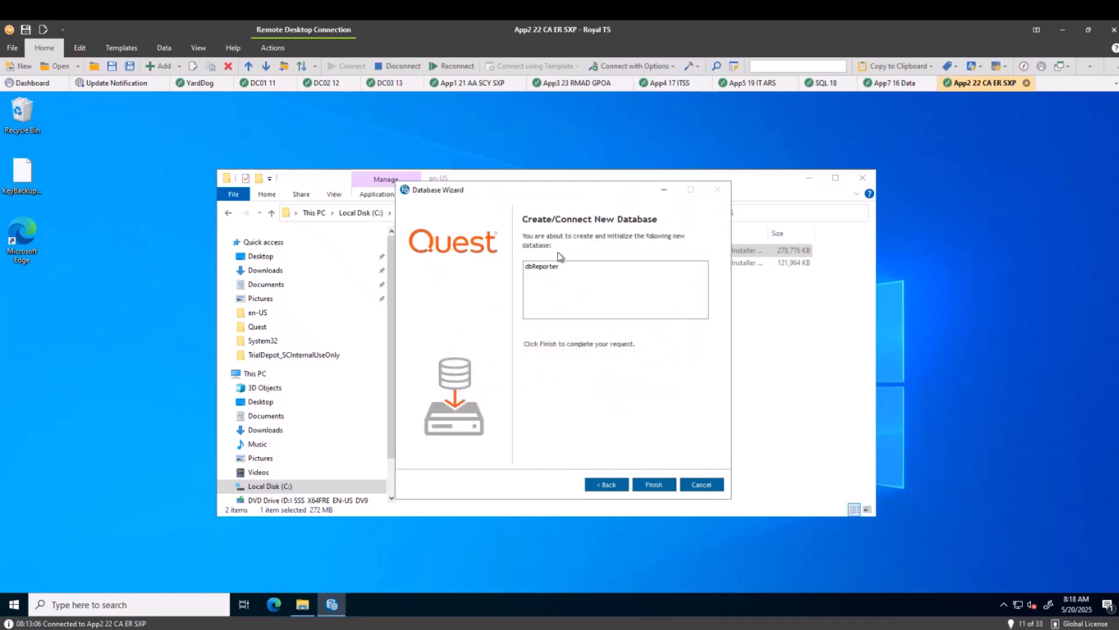
click(661, 486)
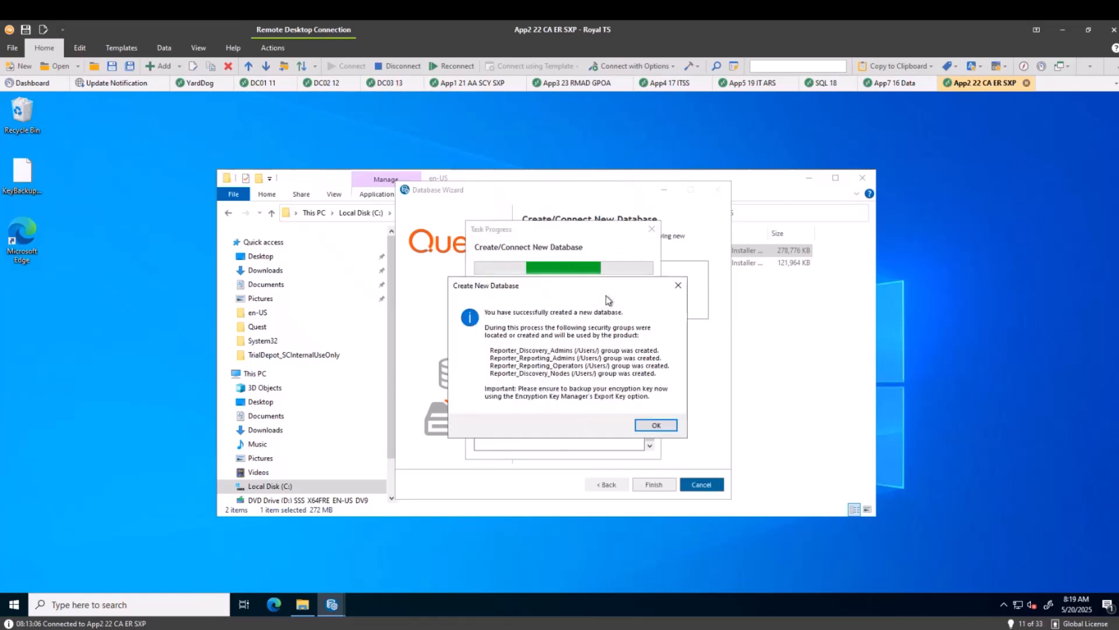
click(657, 426)
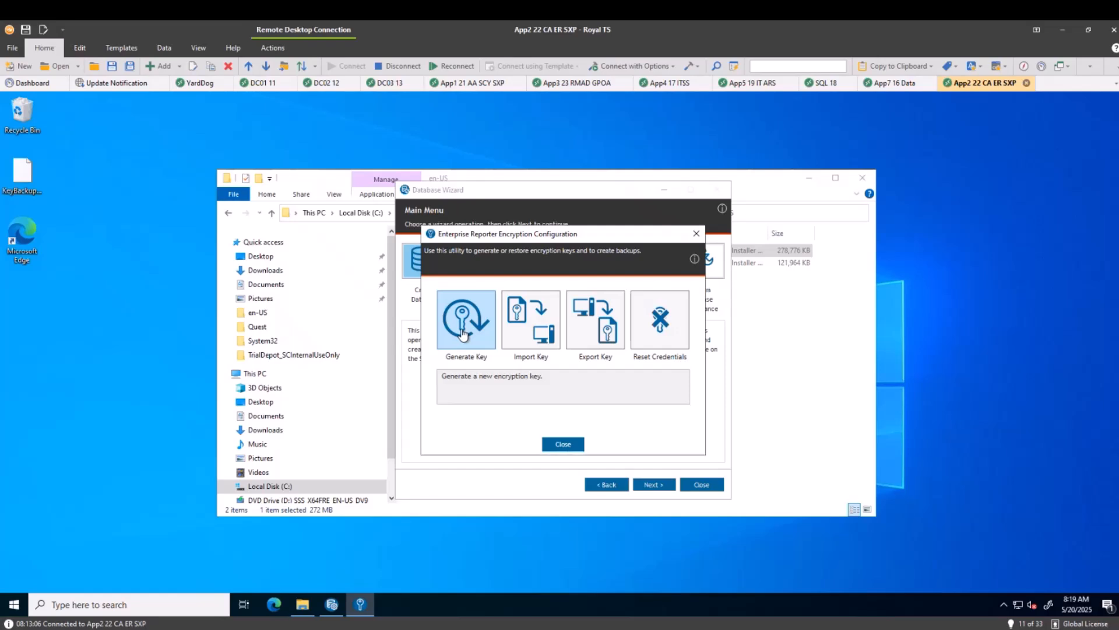
- Generate a new Enterprise Reporter encryption key, acknowledging the re-encryption warning
click(464, 334)
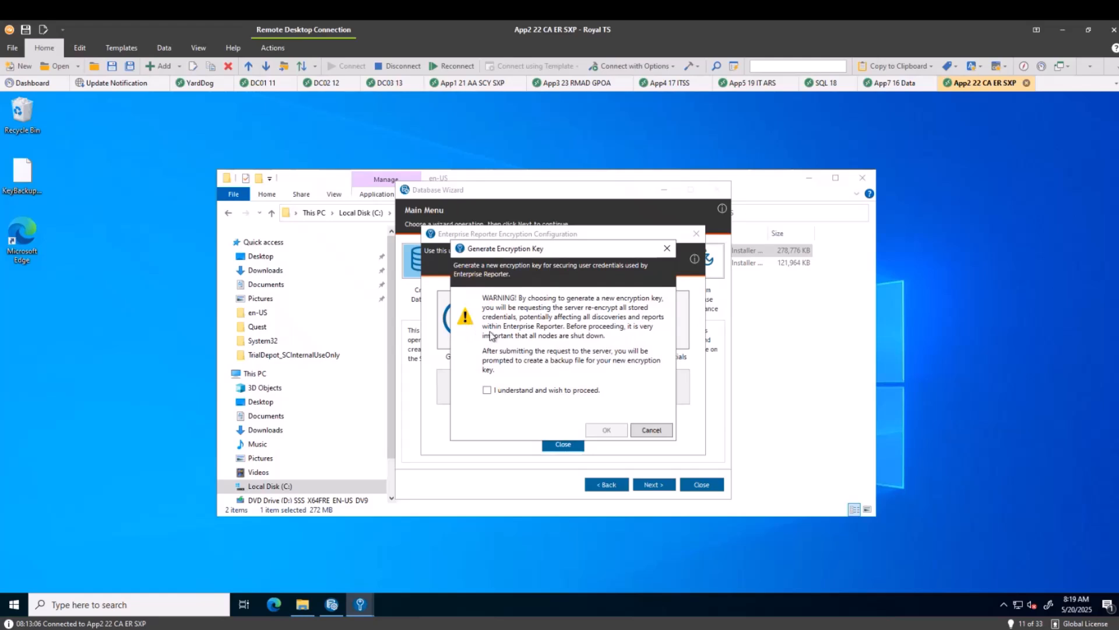
click(489, 390)
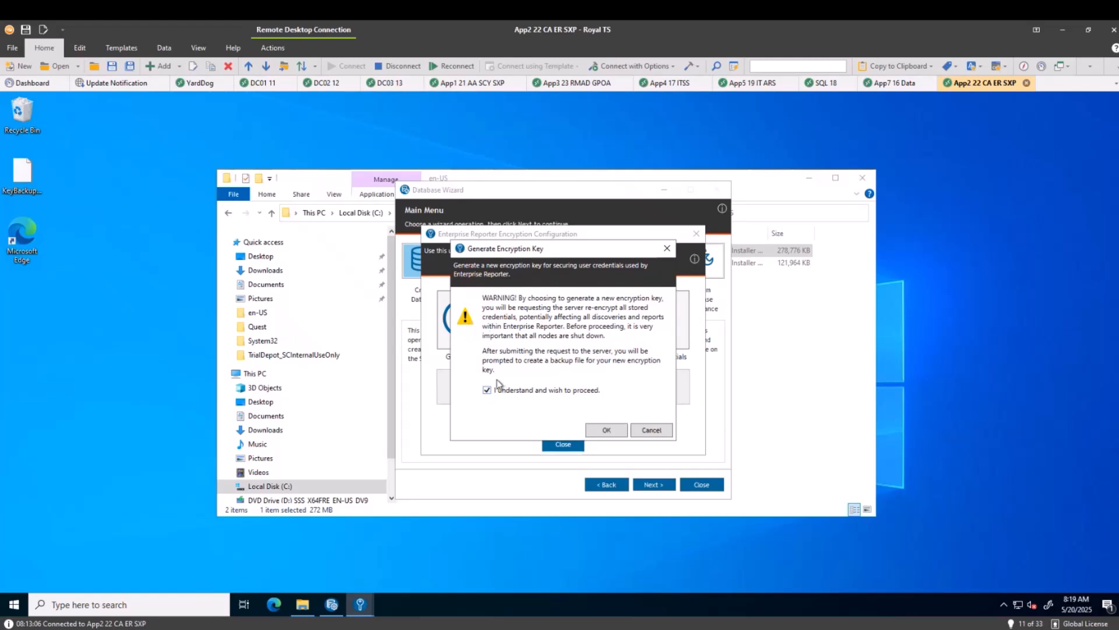
click(608, 431)
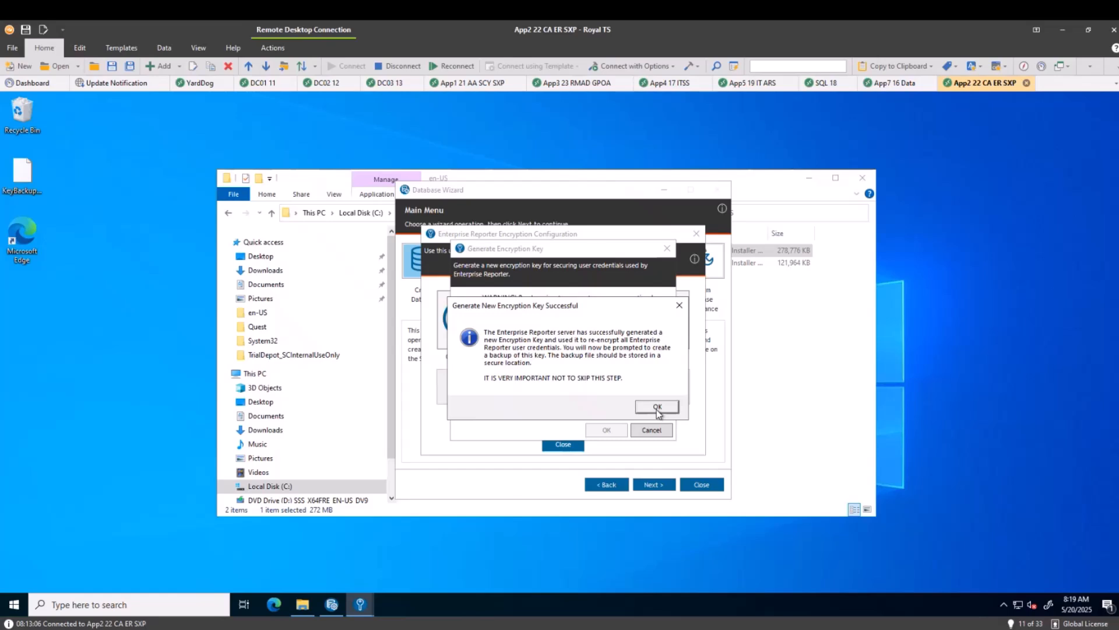
click(657, 409)
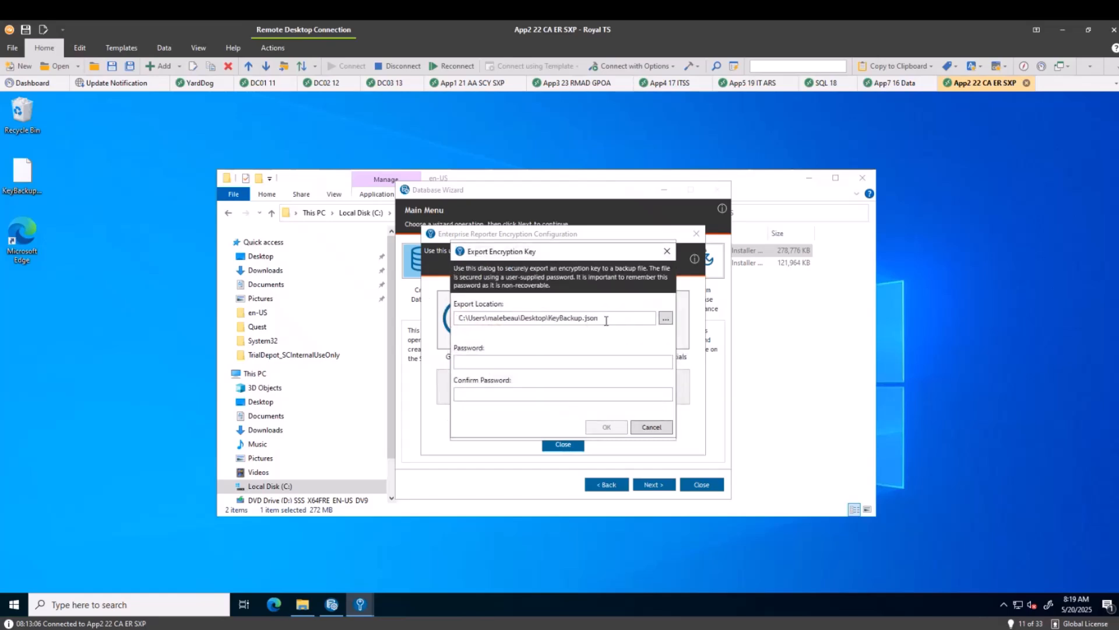
- Export the encryption key to KeyBackup.json on the desktop, entering and confirming a backup password
click(511, 366)
text(********)
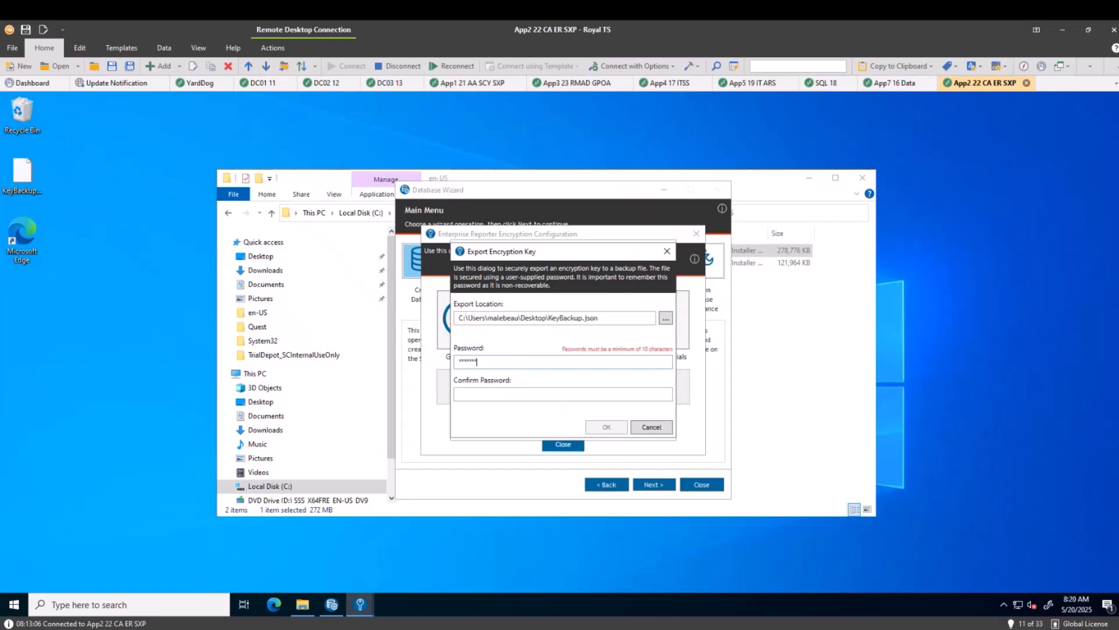
text(****)
key(Tab)
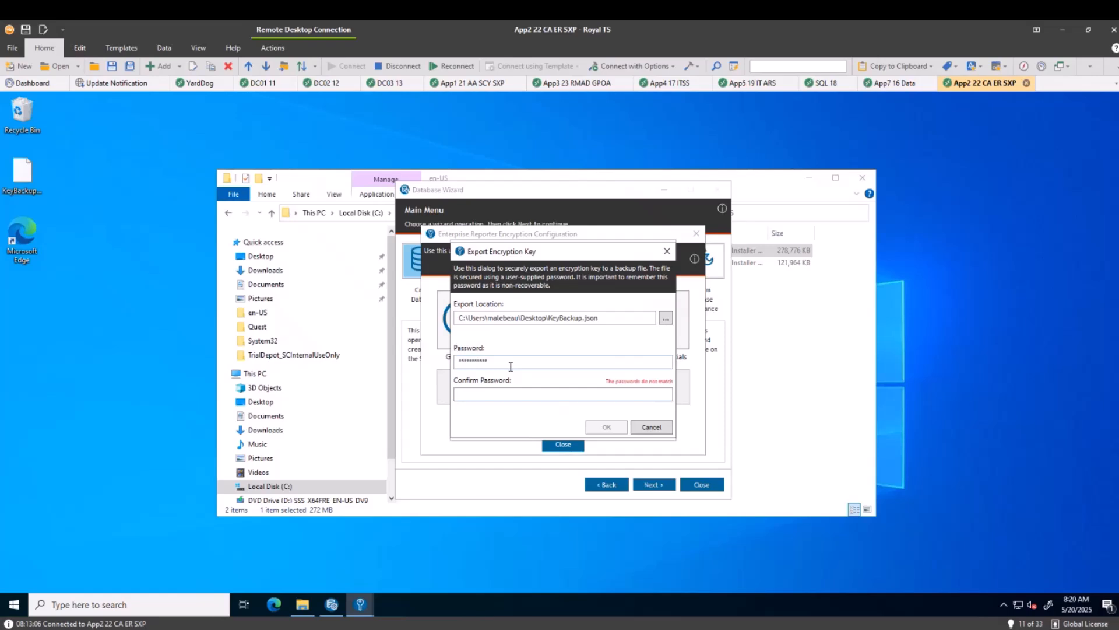
text(*************)
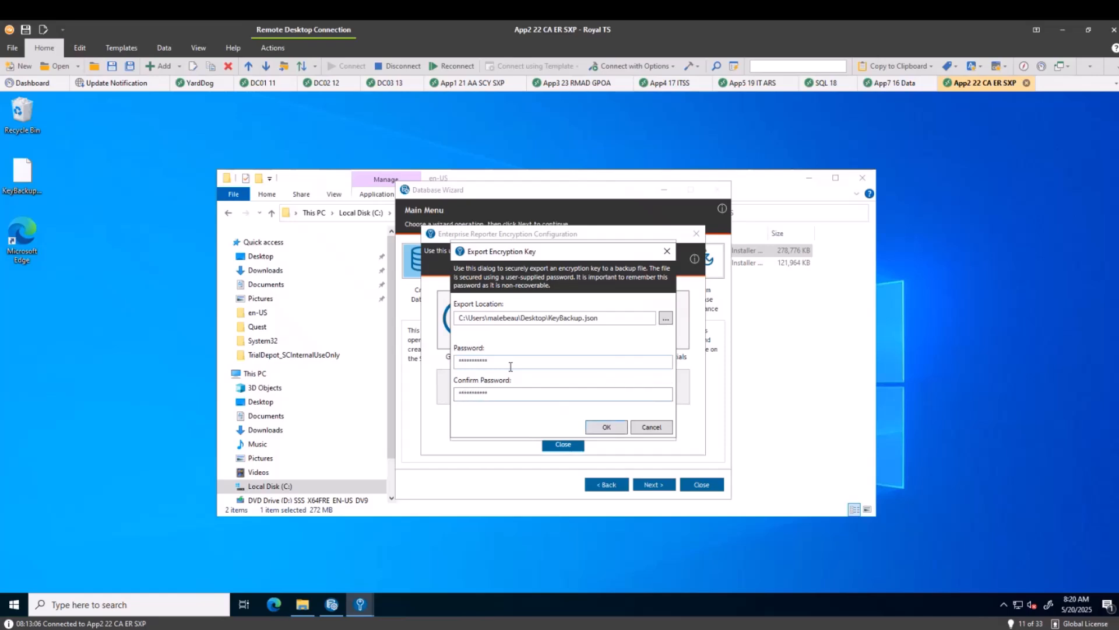
click(606, 427)
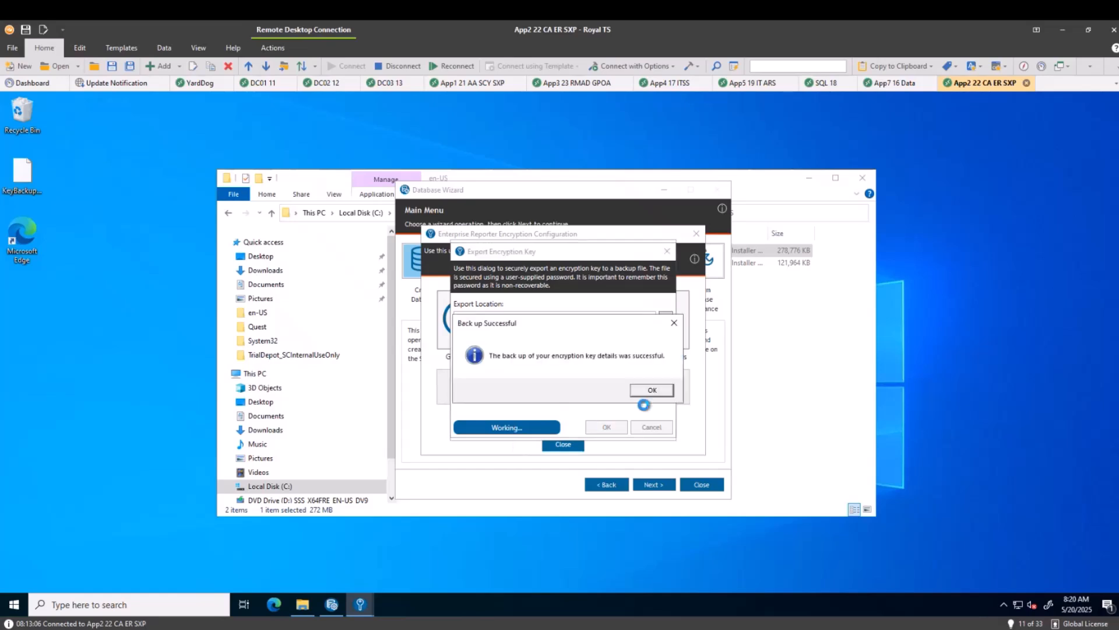
- Acknowledge the key backup, and close the encryption configuration utility and the Database Wizard
click(652, 390)
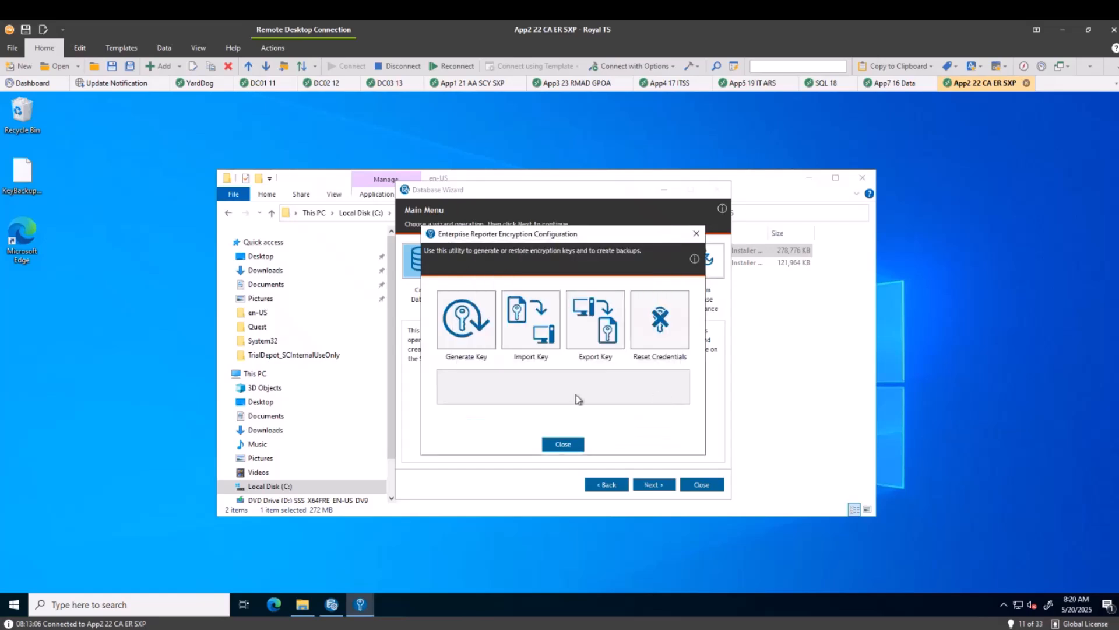
click(697, 235)
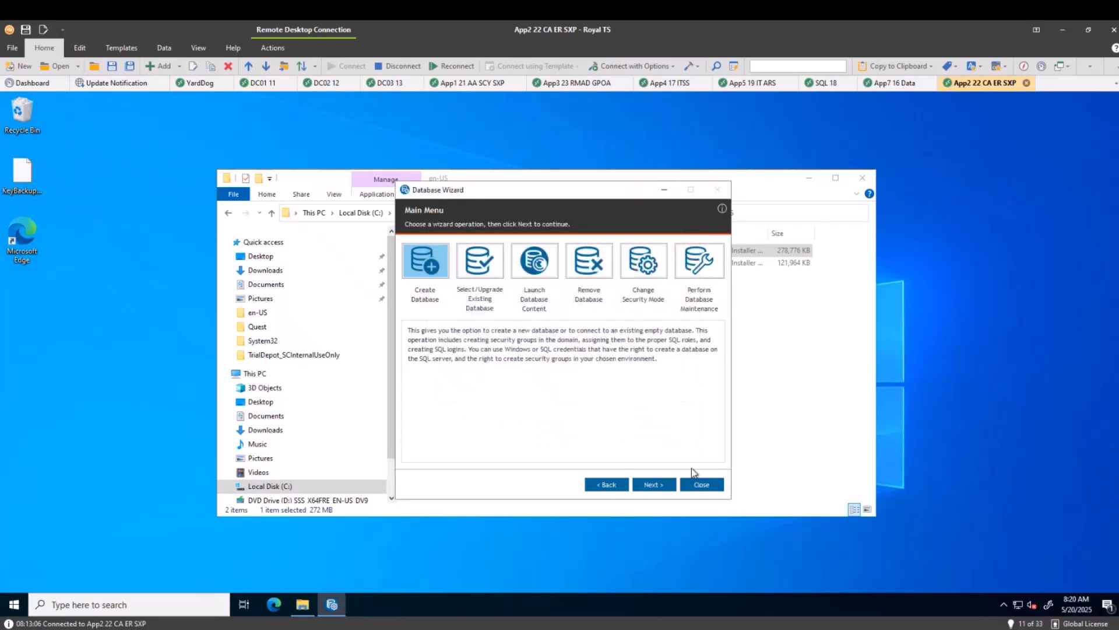
click(703, 485)
- Launch Enterprise Reporter Configuration Manager with elevated permission and log in to server app2 on port 7738
click(14, 604)
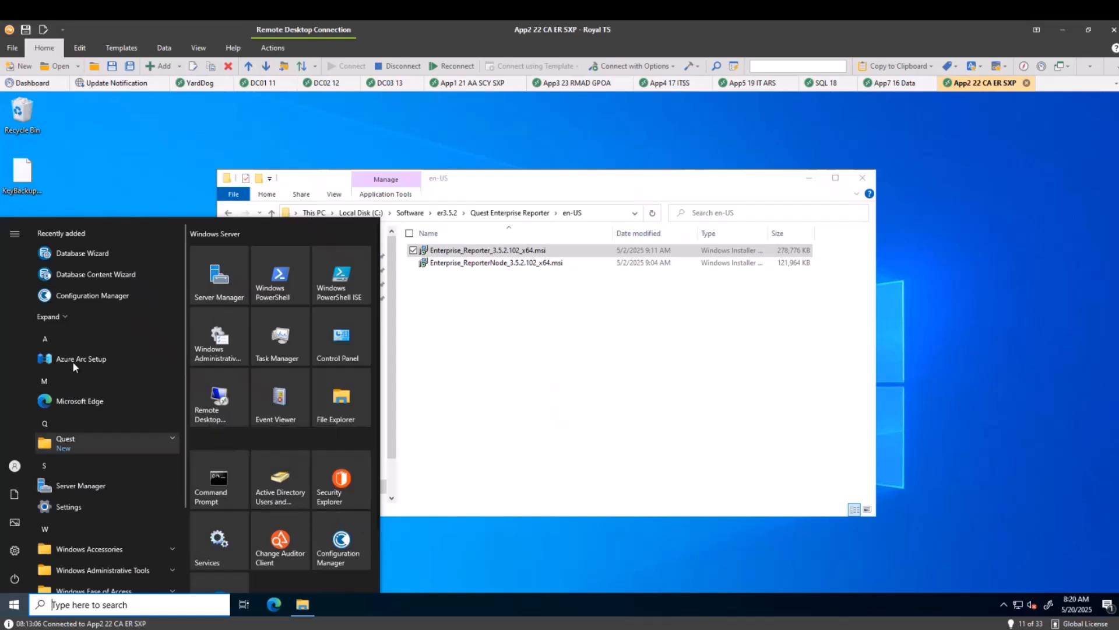
click(87, 295)
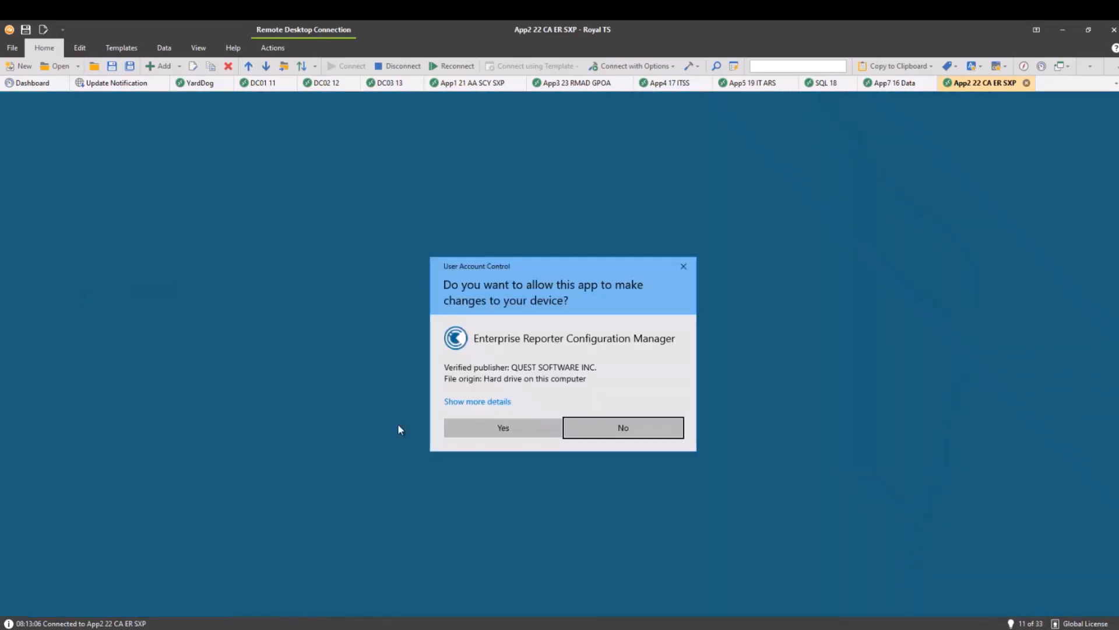
click(479, 420)
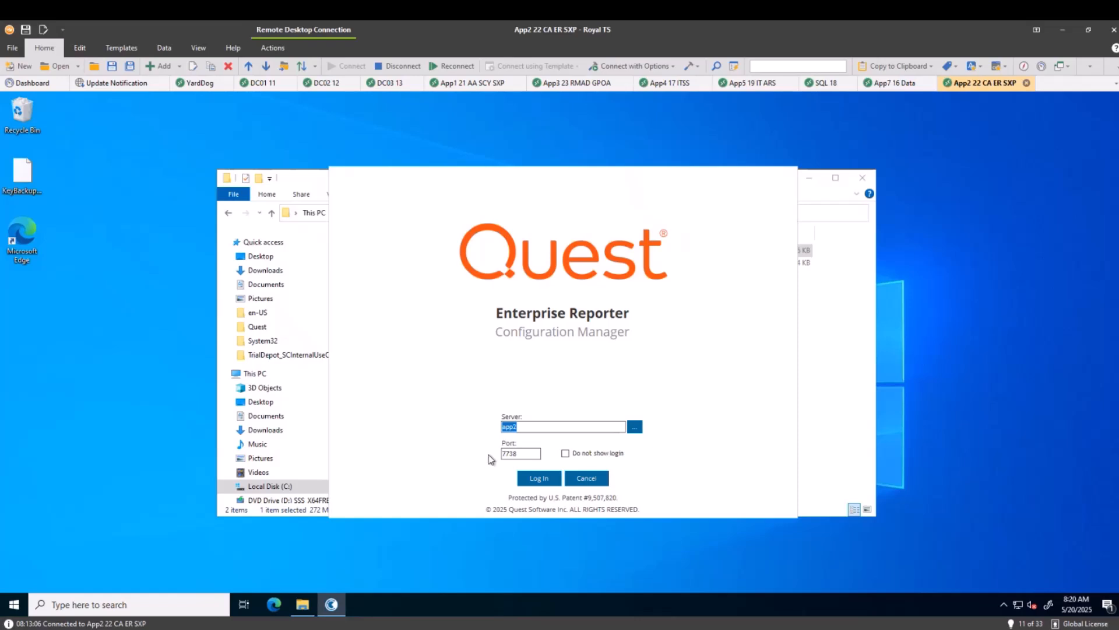
click(536, 477)
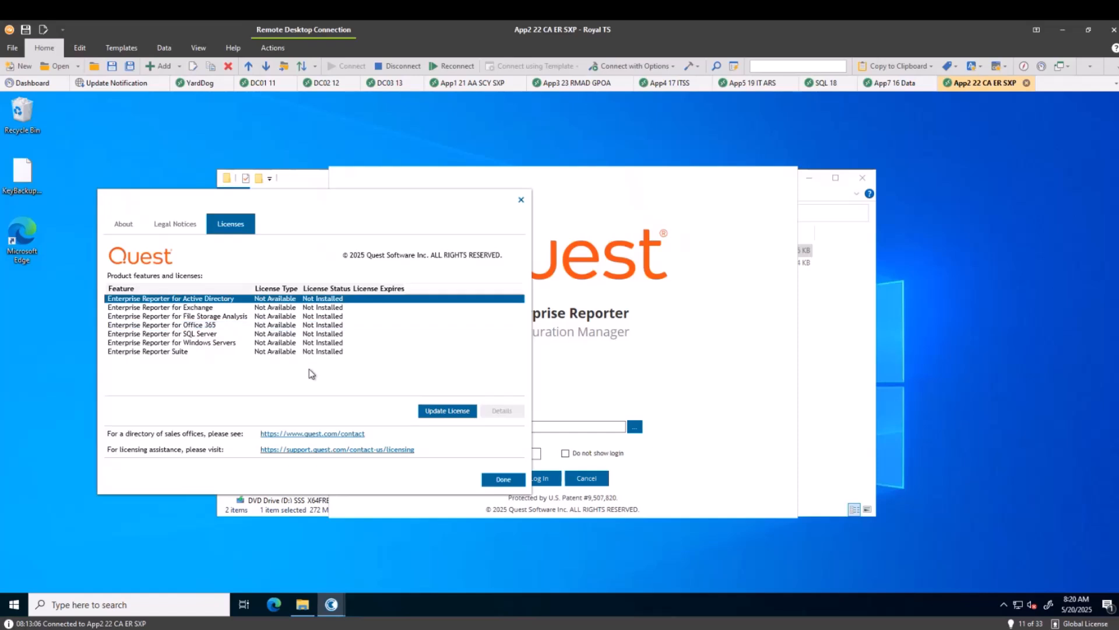
- Update the Enterprise Reporter license with the .dlv file from the er5.1.6.11000 software folder, and finish the license dialog
click(446, 412)
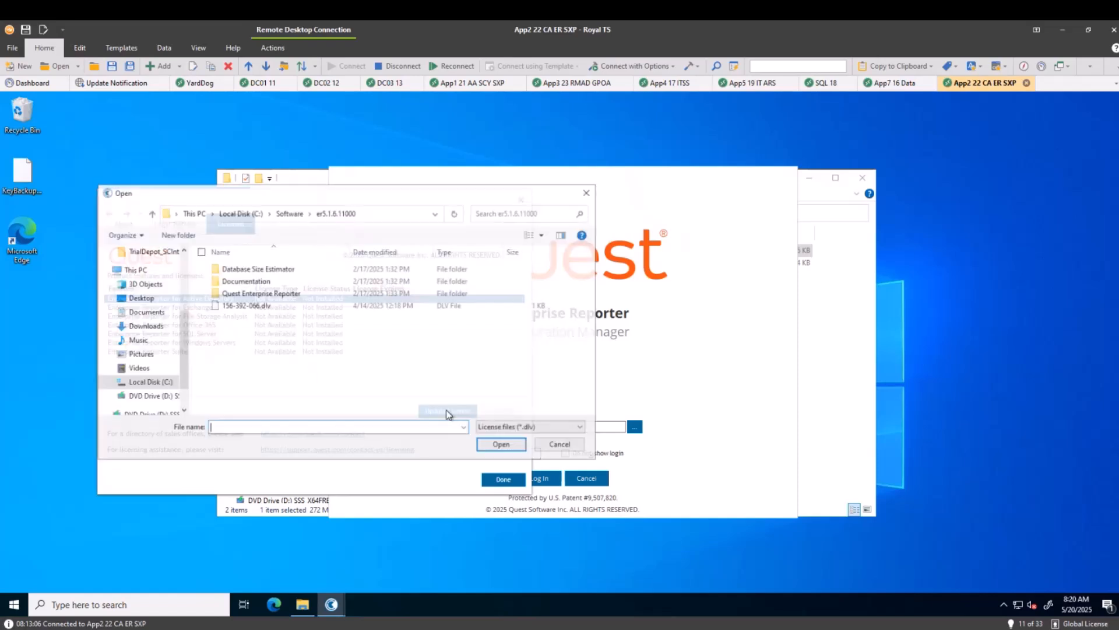
click(255, 309)
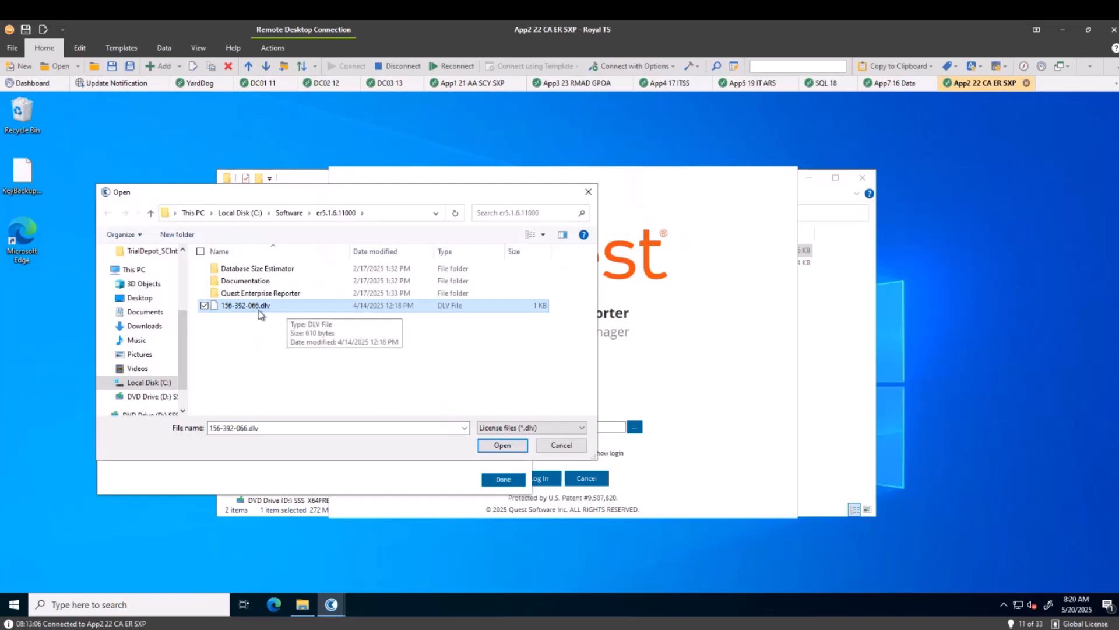
click(502, 445)
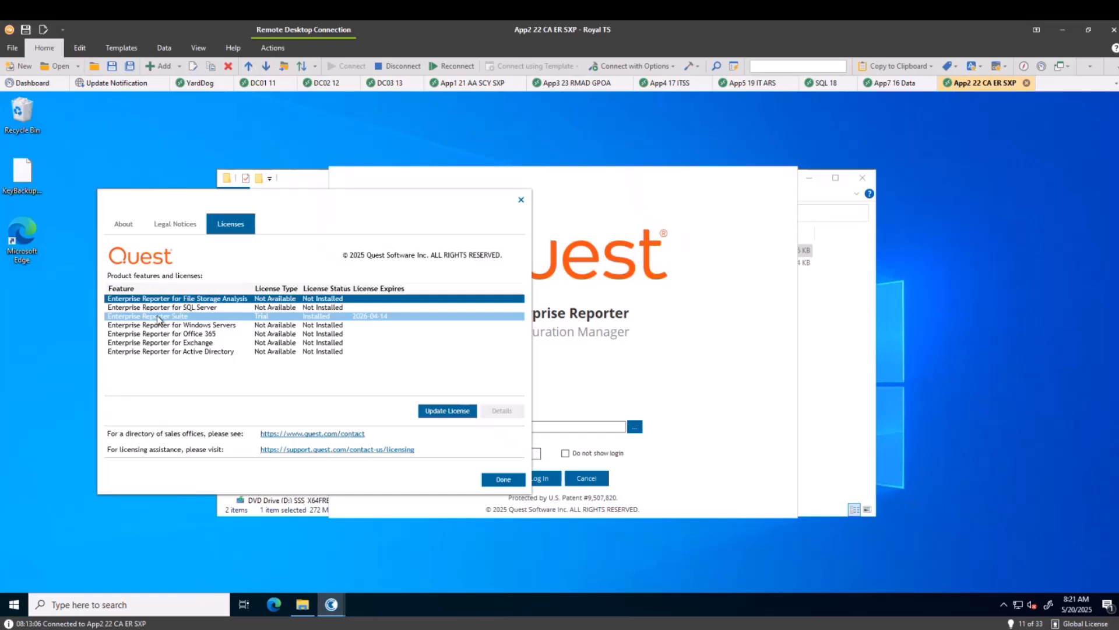
click(505, 479)
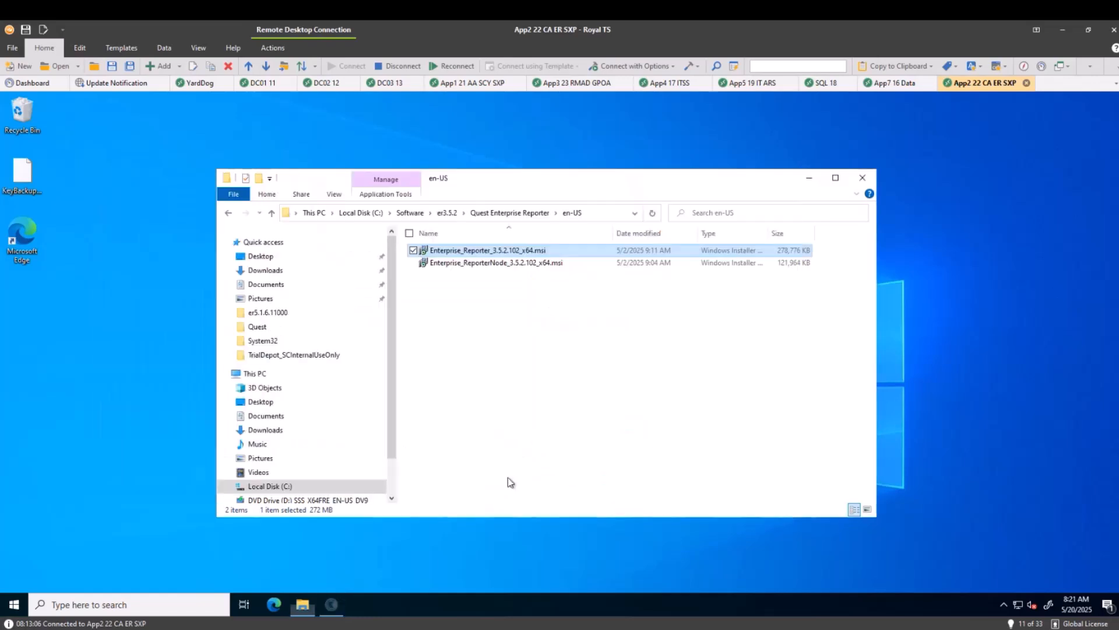